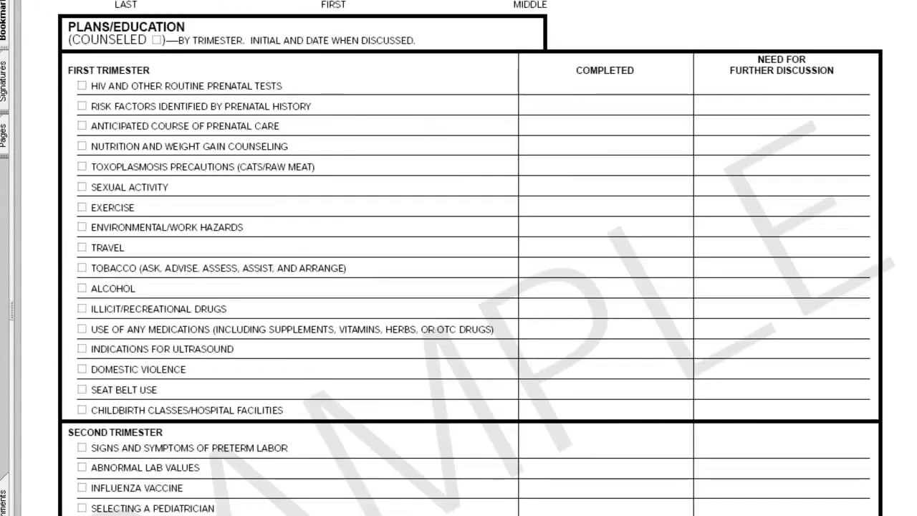
key(Page_Down)
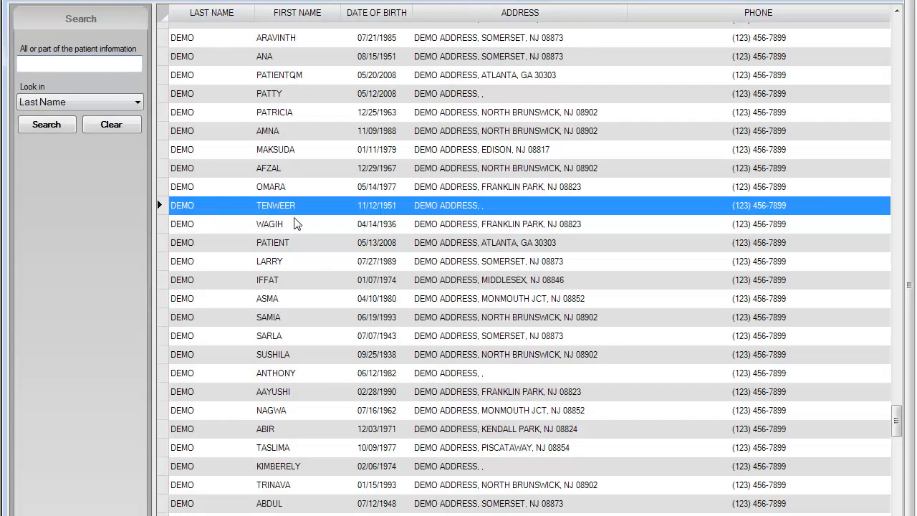
Open the charts of the highlighted patient and go to the OBGYN section
right_click(304, 207)
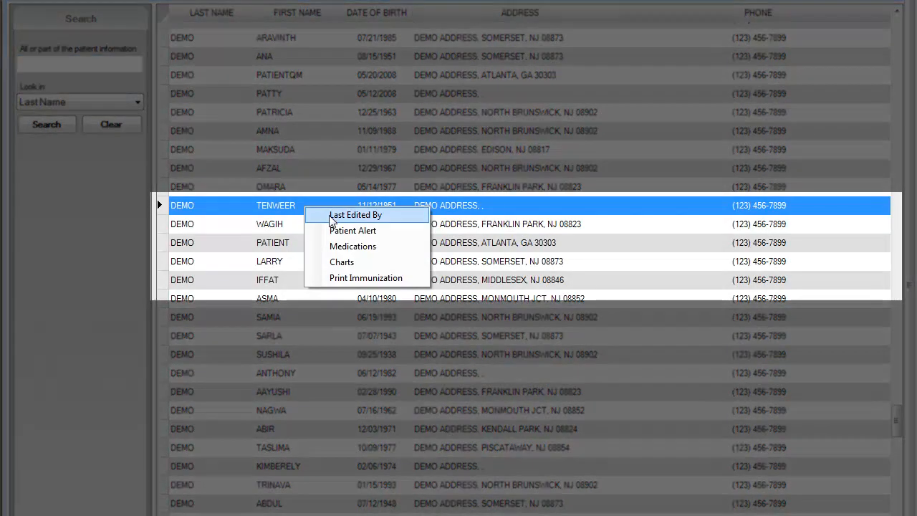
click(348, 264)
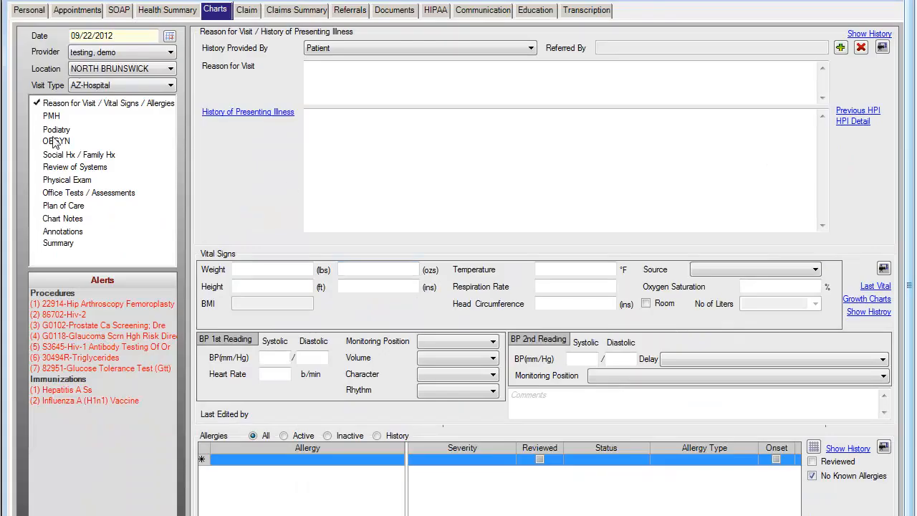
click(57, 142)
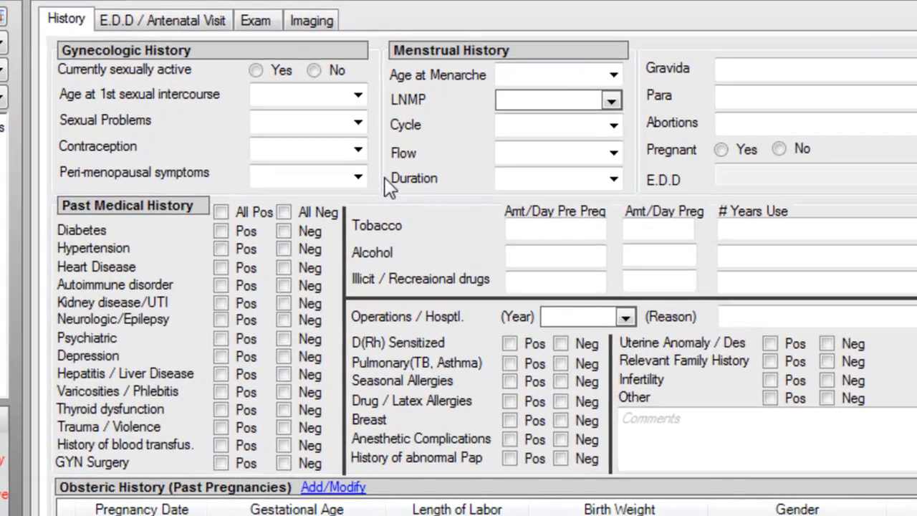
Mark Psychiatric positive and Hepatitis / Liver Disease negative in the past medical history, and enter "sample" as age at 1st sexual intercourse
click(371, 111)
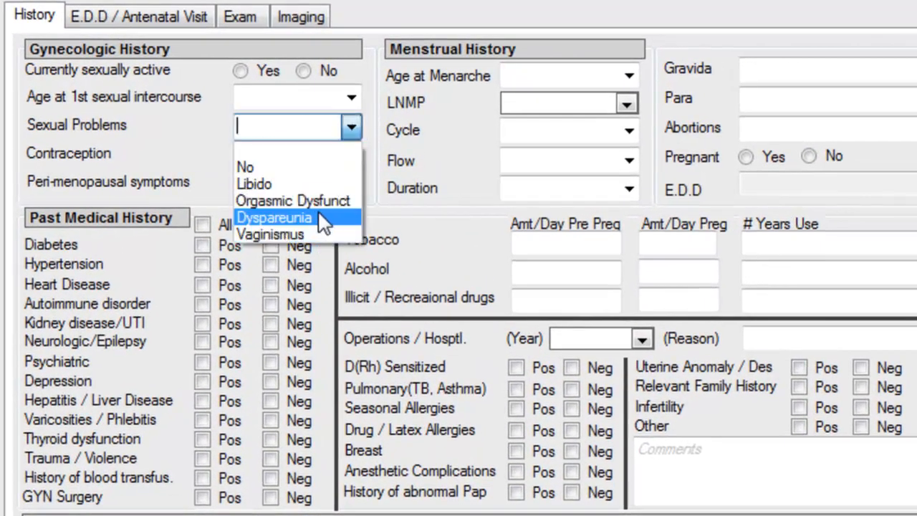
click(203, 362)
click(271, 402)
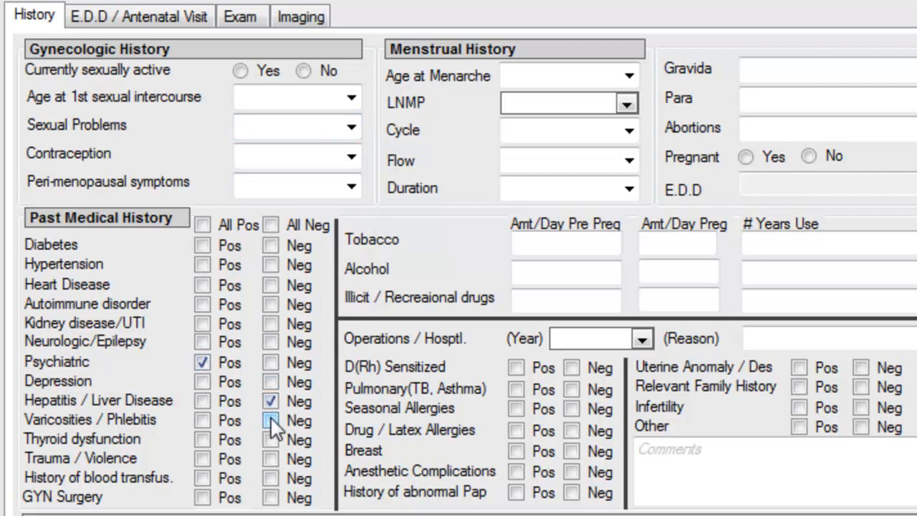
click(267, 99)
text(sample)
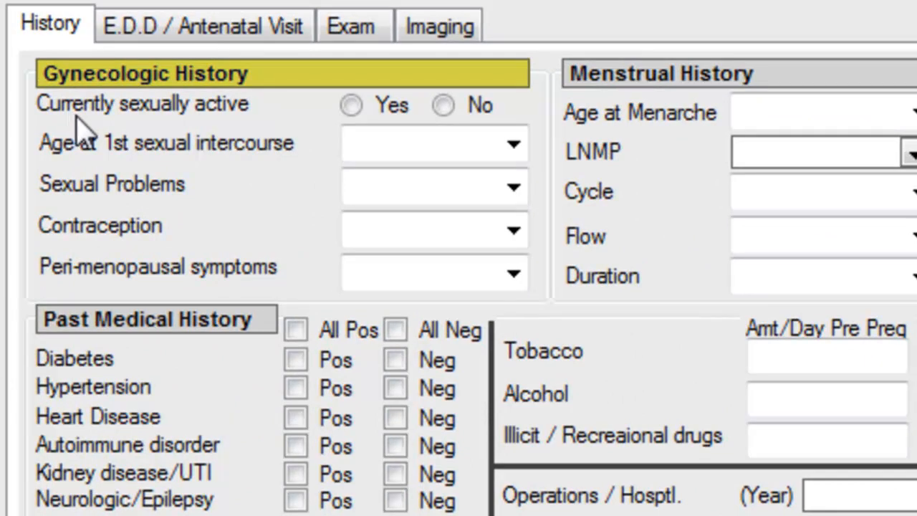
In Gynecologic History, try Yes and No for Currently sexually active and set Age at 1st sexual intercourse to 18 Years
click(351, 107)
click(446, 107)
click(513, 149)
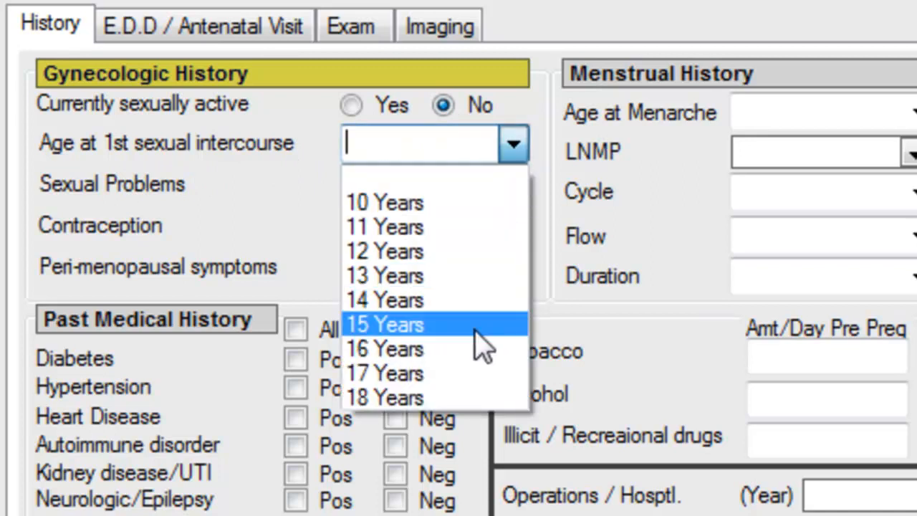
click(467, 399)
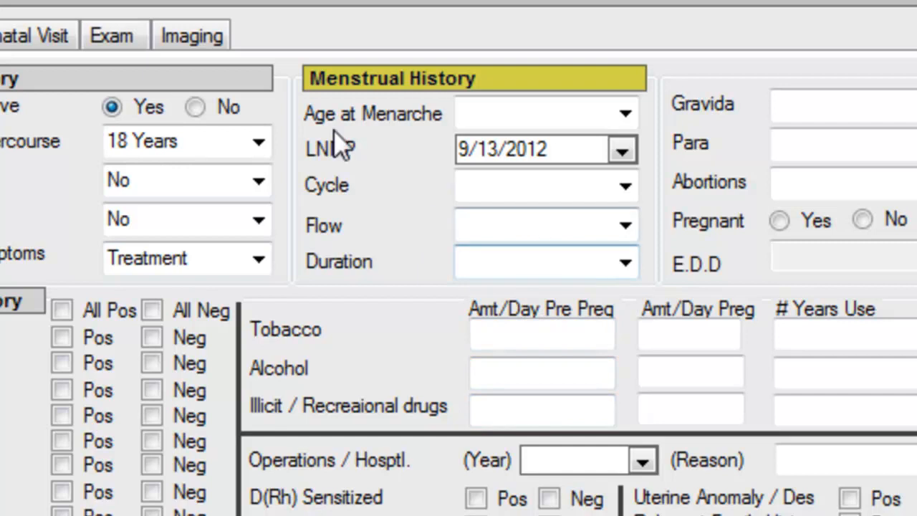
In Menstrual History, set Age at Menarche to 18 Years and LNMP to 9/26/2012
click(625, 116)
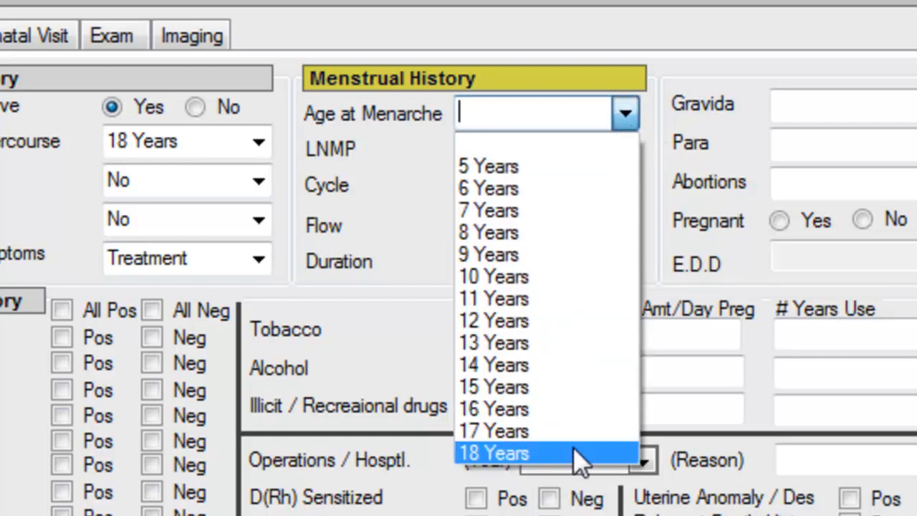
click(575, 450)
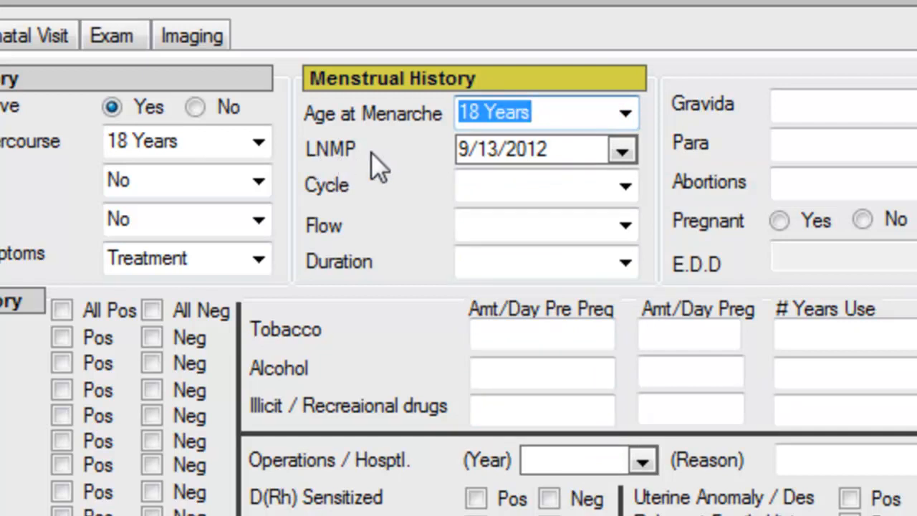
click(624, 150)
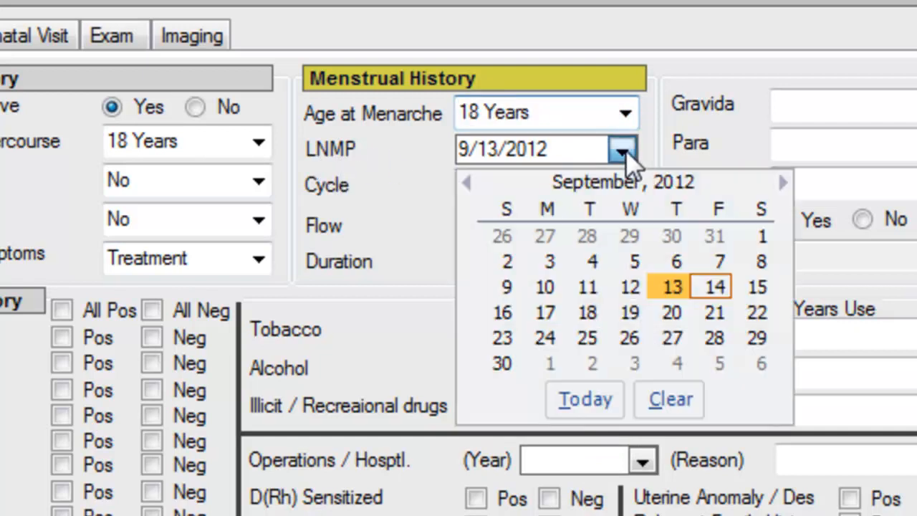
click(631, 337)
Set the menstrual Cycle to Regular, Flow to Normal and Duration to 7 Days
click(627, 188)
click(607, 241)
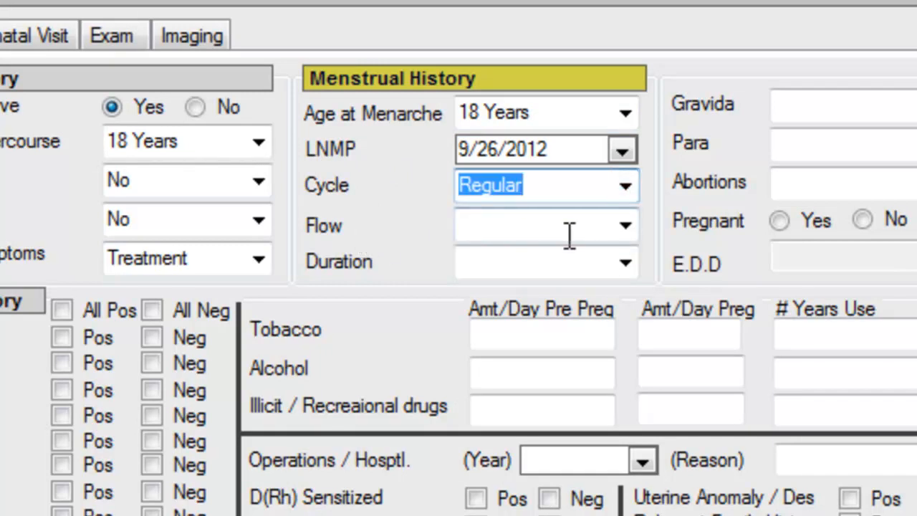
click(626, 227)
click(597, 278)
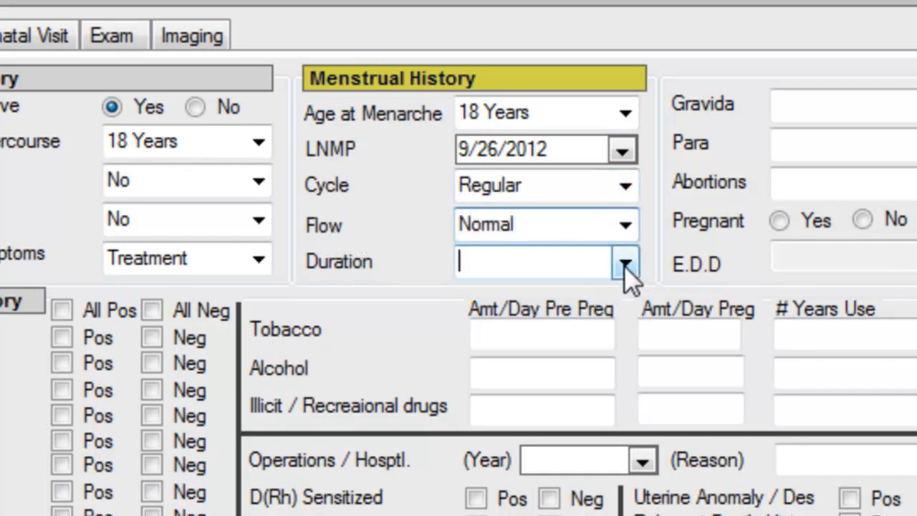
click(624, 265)
click(556, 449)
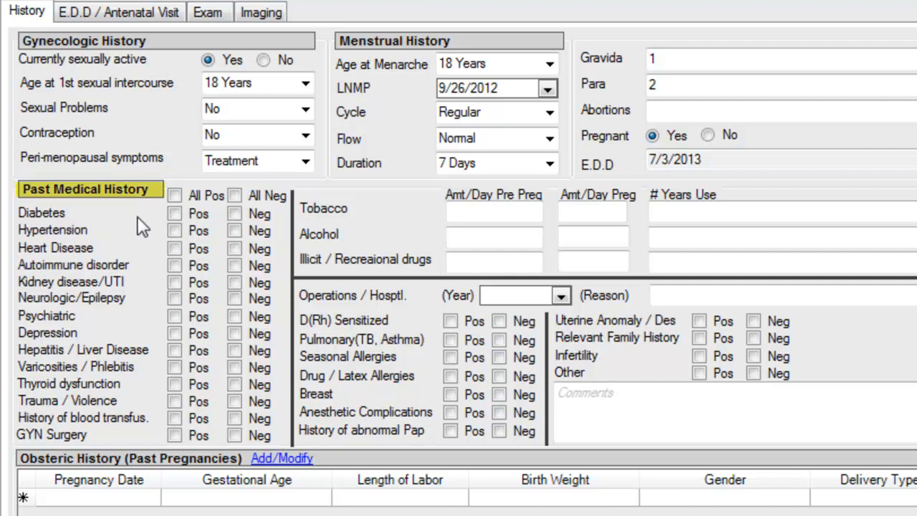
Mark Diabetes as positive and Hypertension as negative in Past Medical History
click(174, 212)
click(235, 231)
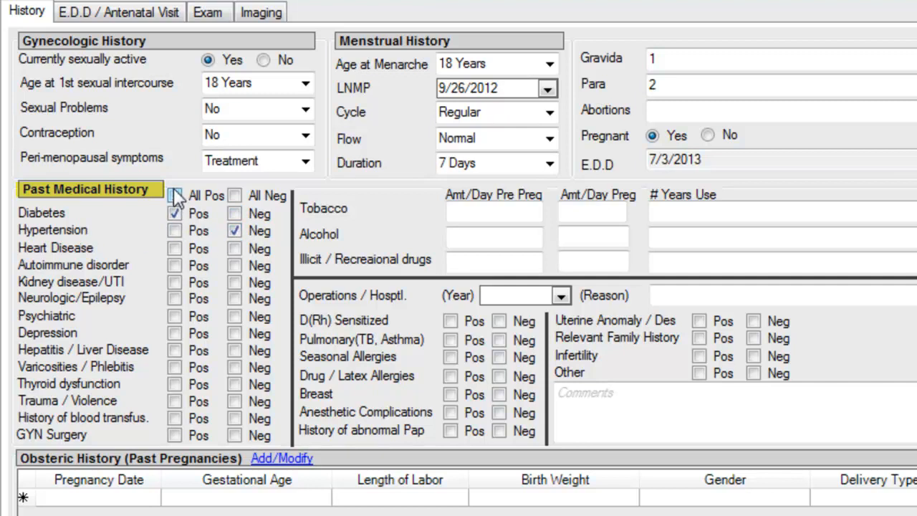
Try All Pos and All Neg for the Past Medical History, ending with every condition marked positive
click(174, 195)
click(235, 196)
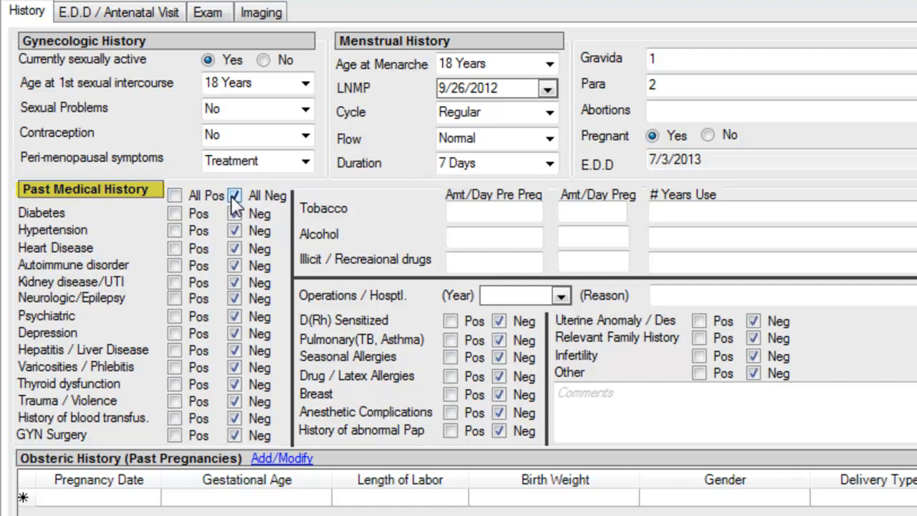
click(204, 203)
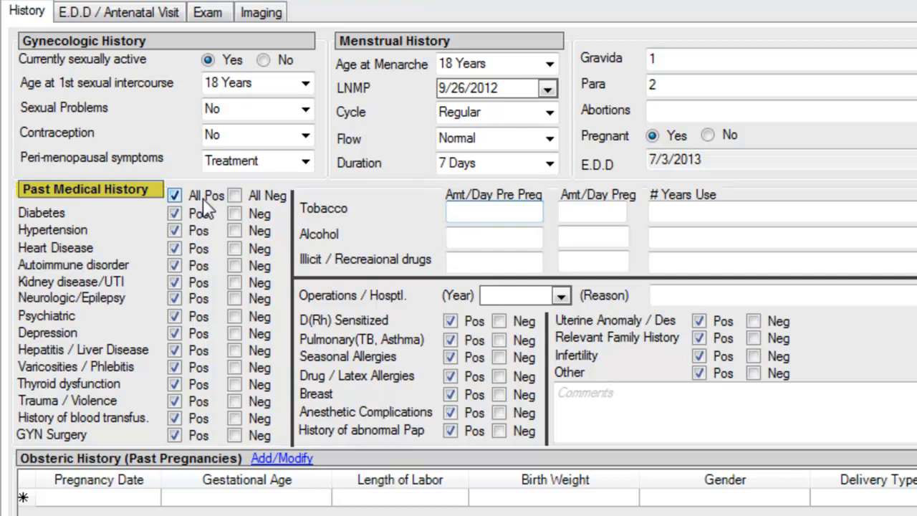
Enter pre-pregnancy amount, pregnancy amount and years of use: Tobacco 1, 1, 1; Alcohol 2, 0, 1; Illicit / Recreational drugs 2, 1, 1
click(483, 236)
click(483, 215)
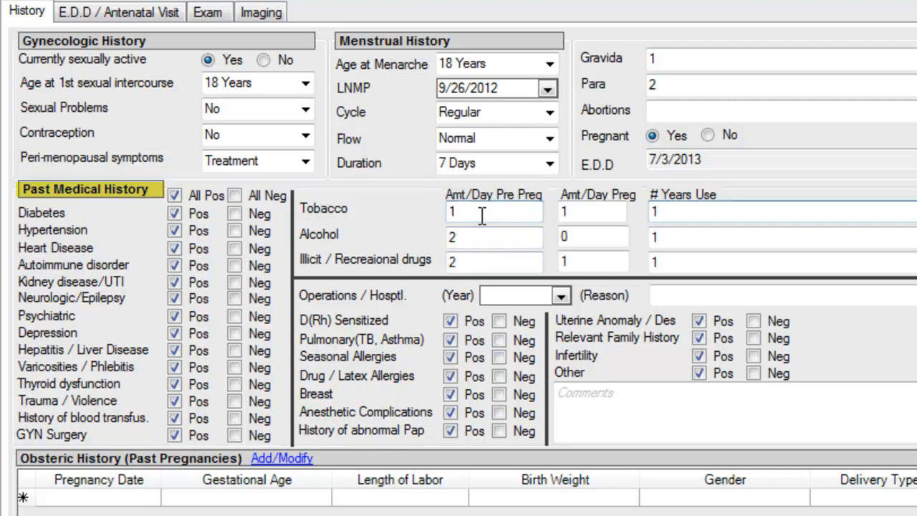
click(494, 215)
click(588, 209)
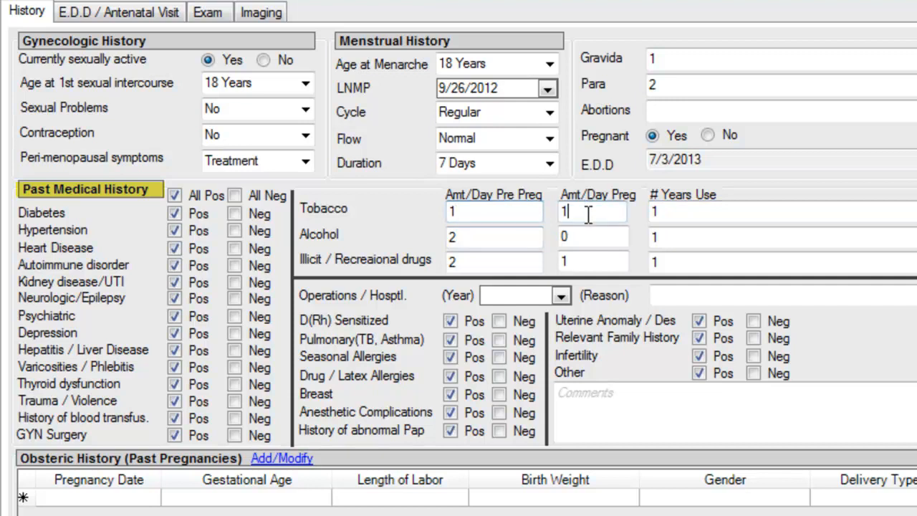
click(692, 214)
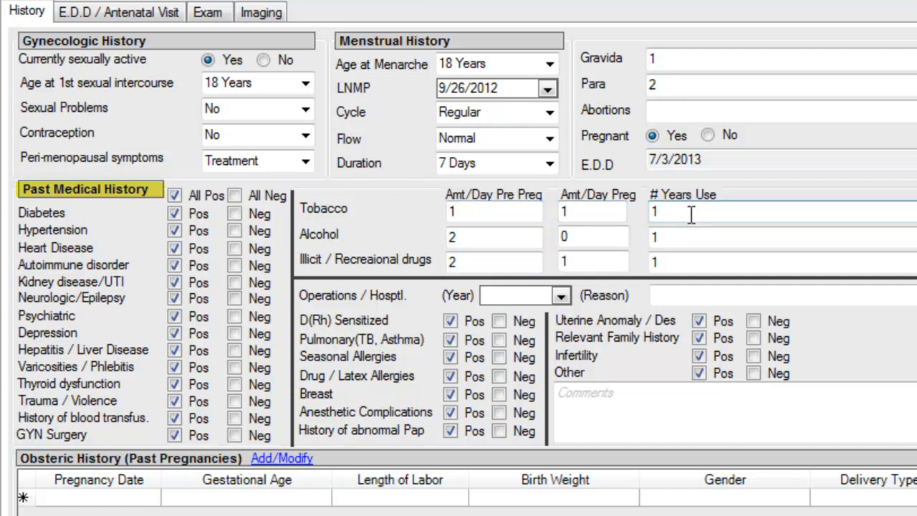
Enter "comments here" in the Past Medical History comments and select the text
click(626, 406)
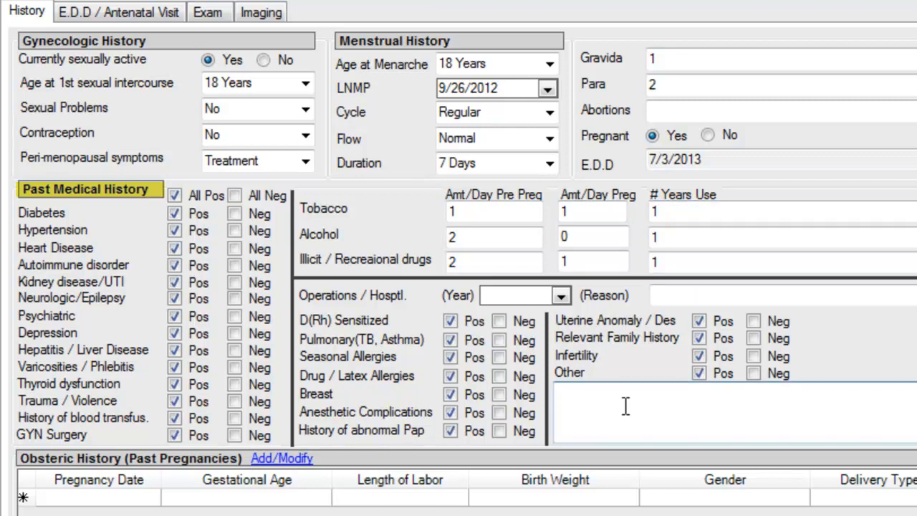
text(comments here)
mouse_move(637, 401)
mouse_down()
mouse_move(562, 395)
mouse_move(649, 390)
mouse_up()
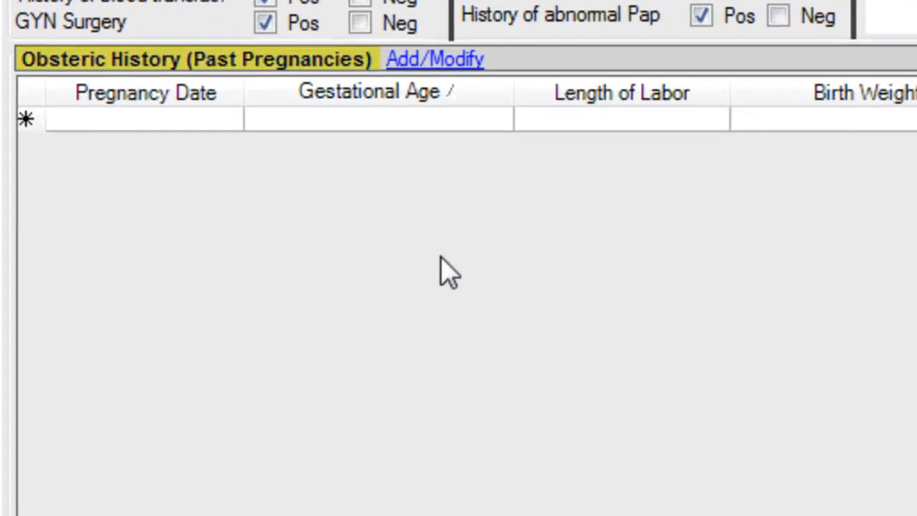
Add a past pregnancy row with the pregnancy date 09/14/2012 in the Obstetric History table
click(225, 123)
click(225, 124)
click(231, 124)
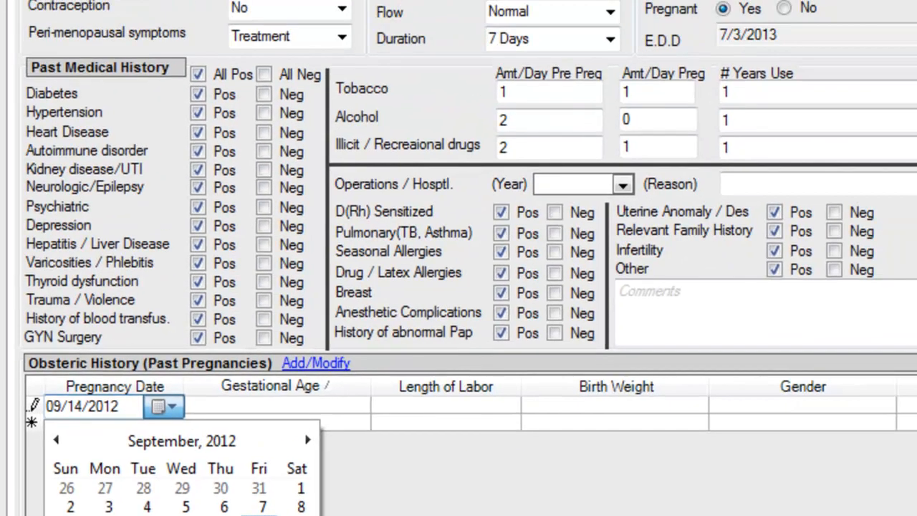
click(259, 515)
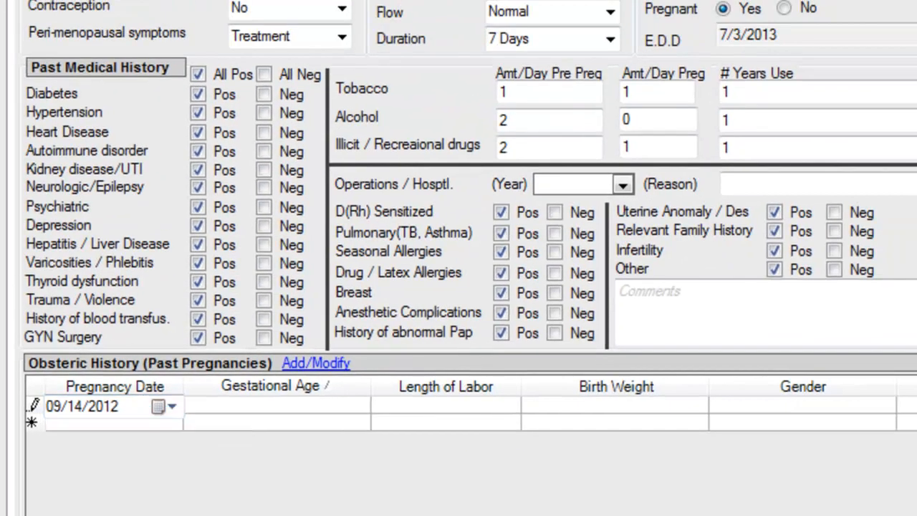
Open the detailed past pregnancy entry form and set the date to 9/14/2012, birth weight to 1 lb and anesthesia to Local
click(328, 364)
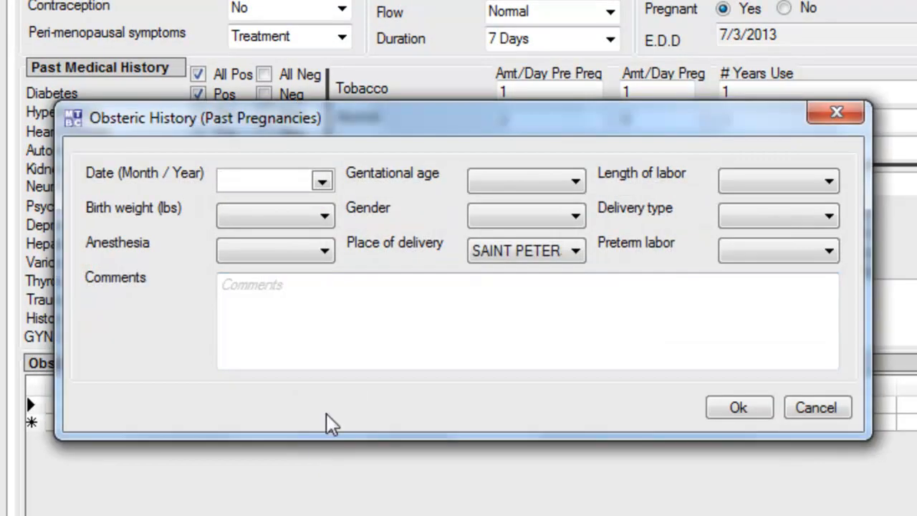
click(326, 181)
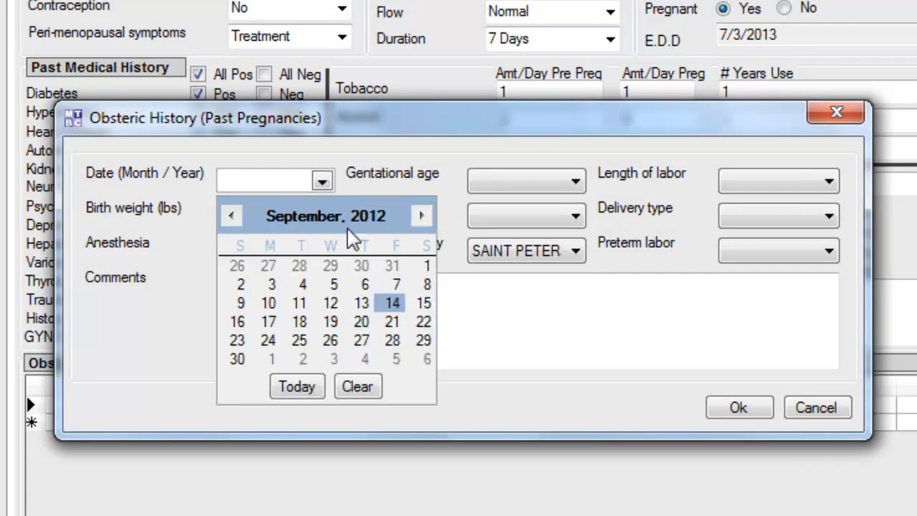
click(393, 305)
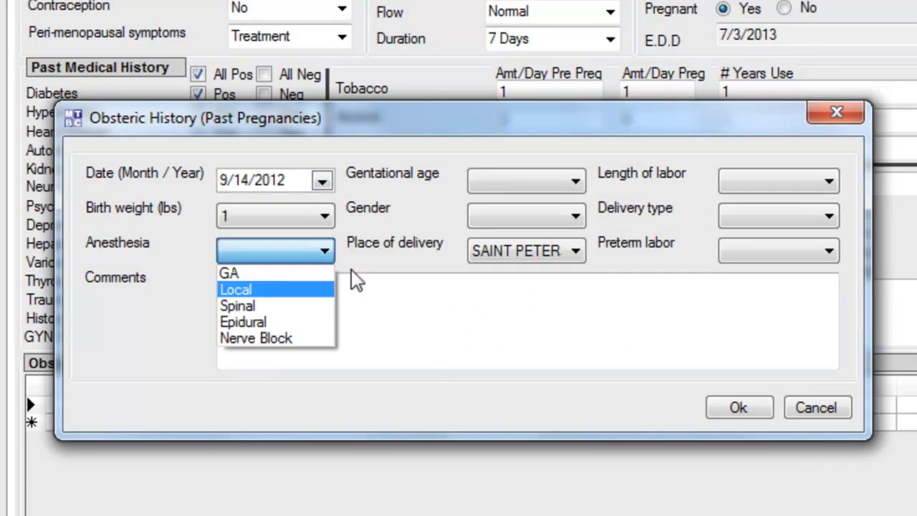
click(331, 288)
Set the past pregnancy's gestational age to 3 Weeks and the gender to Female
click(526, 181)
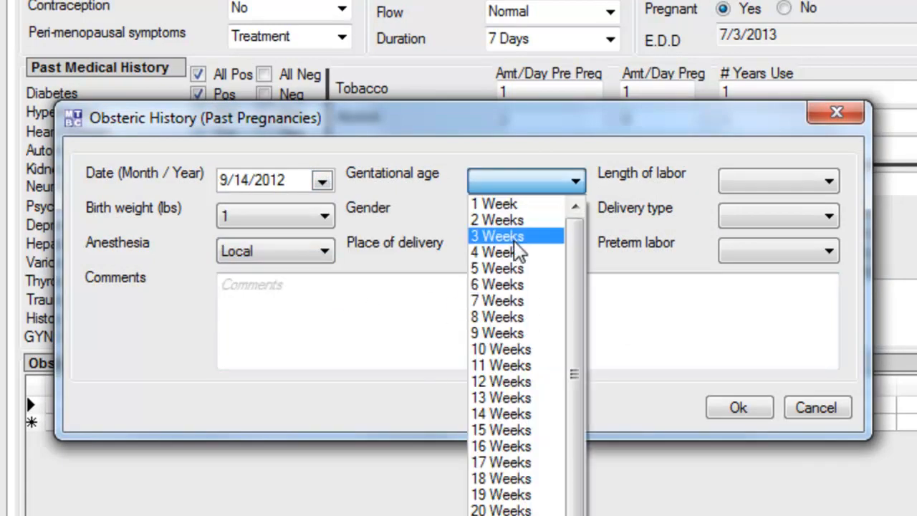
click(512, 237)
click(564, 217)
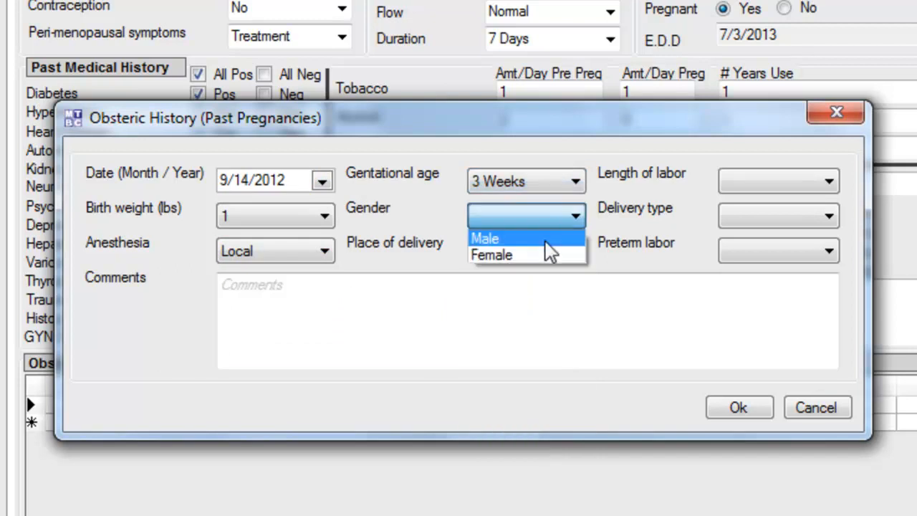
click(538, 256)
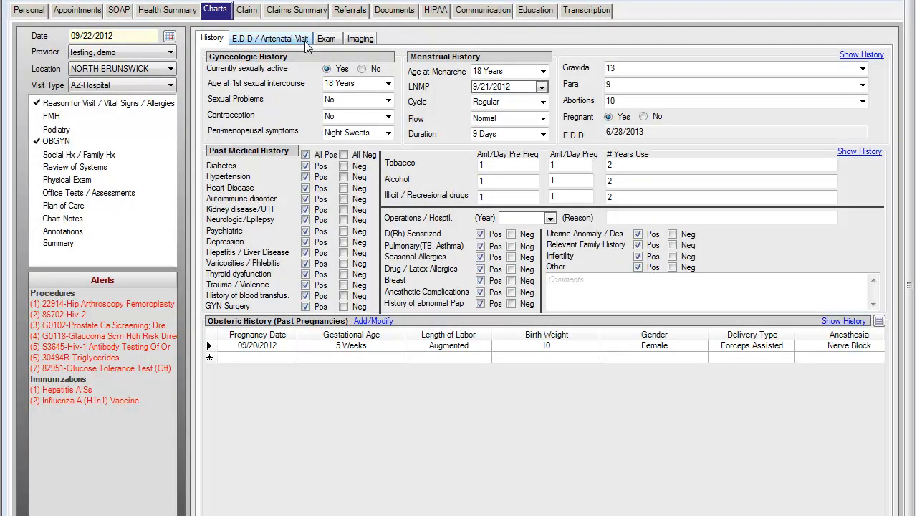
In the E.D.D / Antenatal Visit section, set the Initial E.D.D dates for LMP, Initial Exam and Ultrasound to 9/12/2012
click(306, 40)
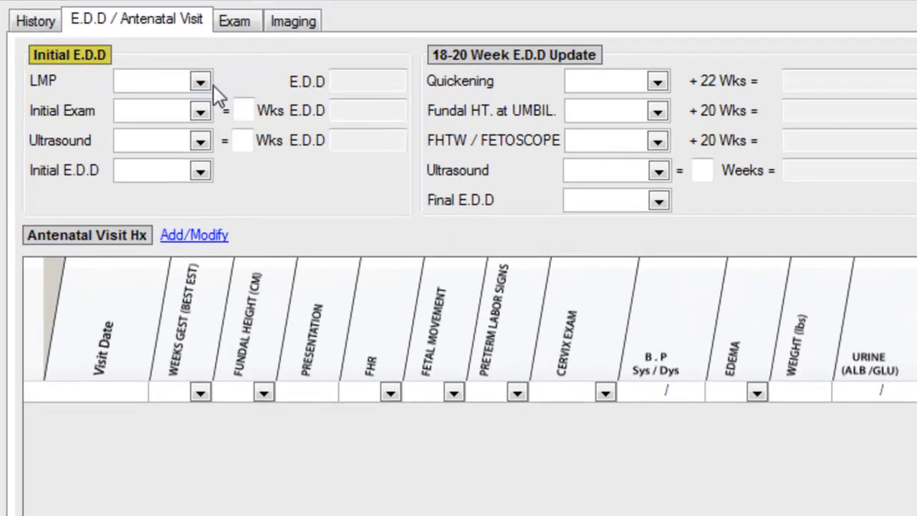
click(201, 82)
click(228, 205)
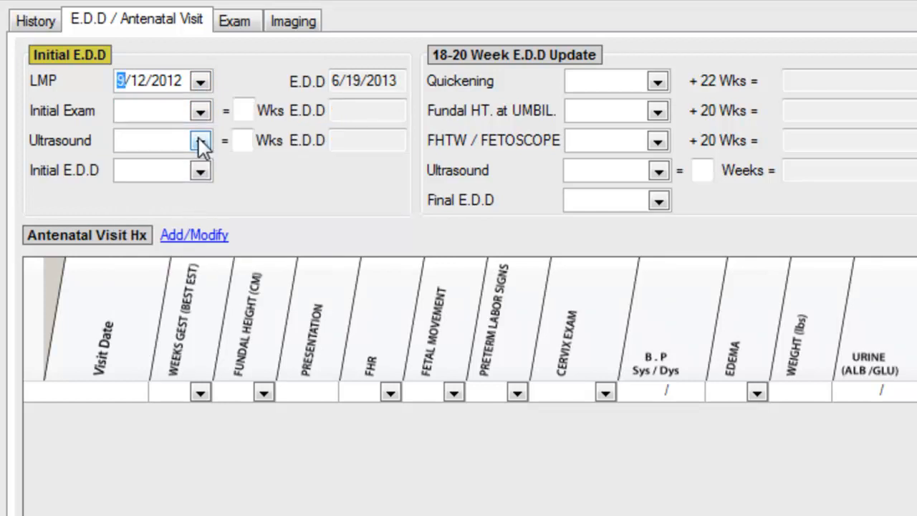
click(200, 111)
click(227, 234)
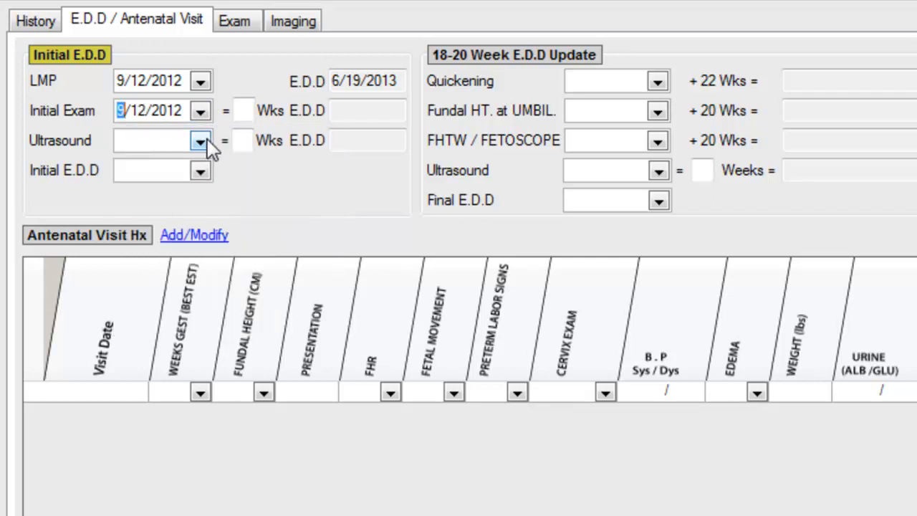
click(202, 142)
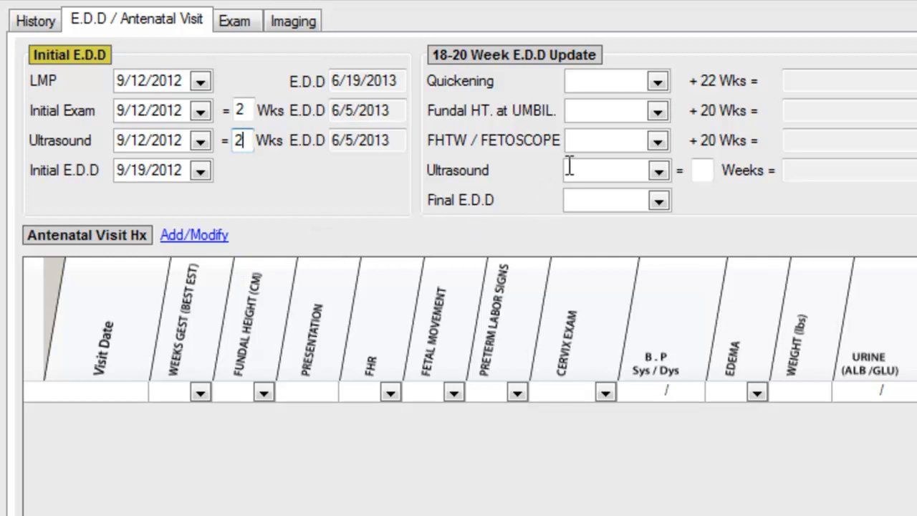
In the 18-20 Week E.D.D Update section, set the Quickening and Fundal HT. at UMBIL. dates to 9/12/2012
click(658, 83)
click(679, 204)
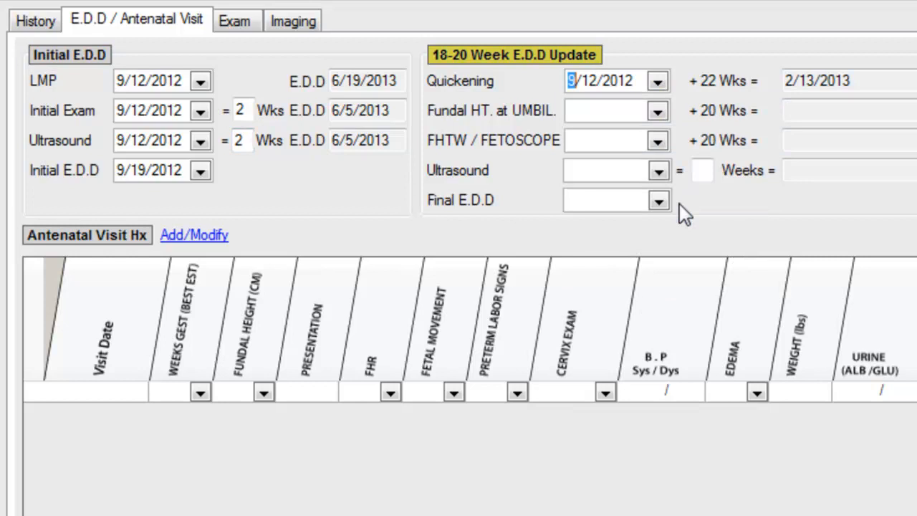
click(659, 115)
click(669, 250)
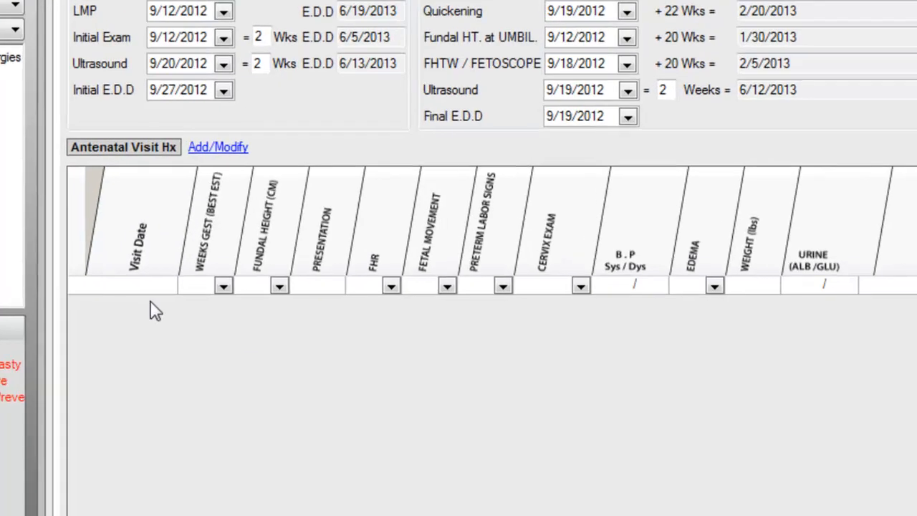
Add an Antenatal Visit Hx row with the visit date 09/05/2012 and 3 weeks gestation
click(262, 254)
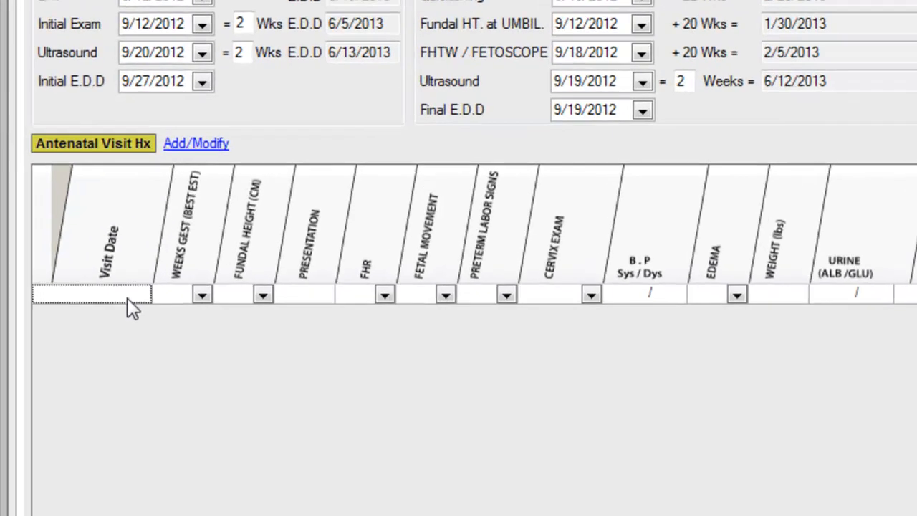
click(128, 298)
click(140, 296)
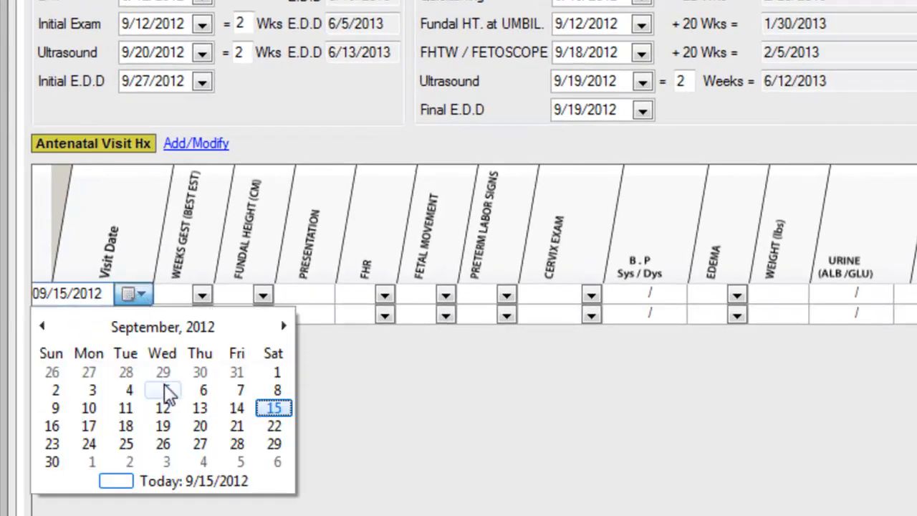
click(215, 371)
click(204, 294)
click(204, 294)
click(213, 370)
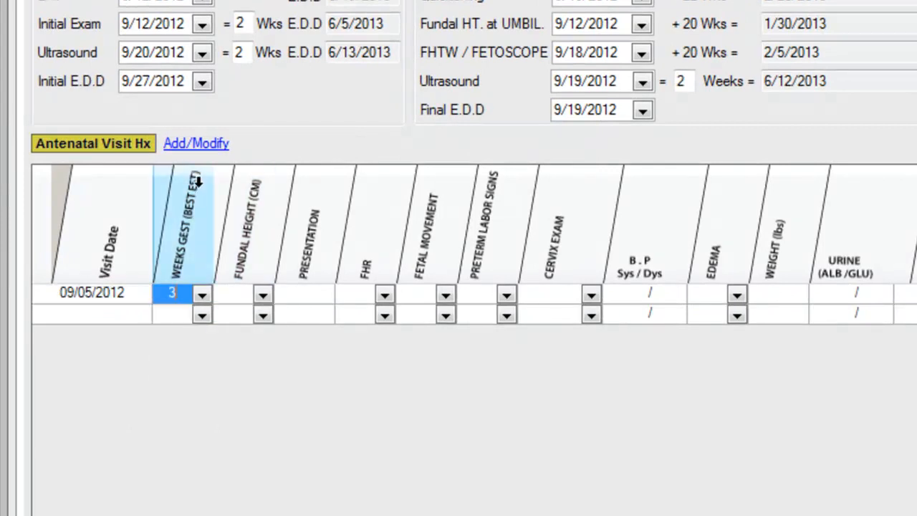
Add an antenatal visit through the detailed form, with visit date 9/21/2012, 7 weeks gestation, FHR 120, cervix exam STA and next appointment 9/13/2012
click(215, 144)
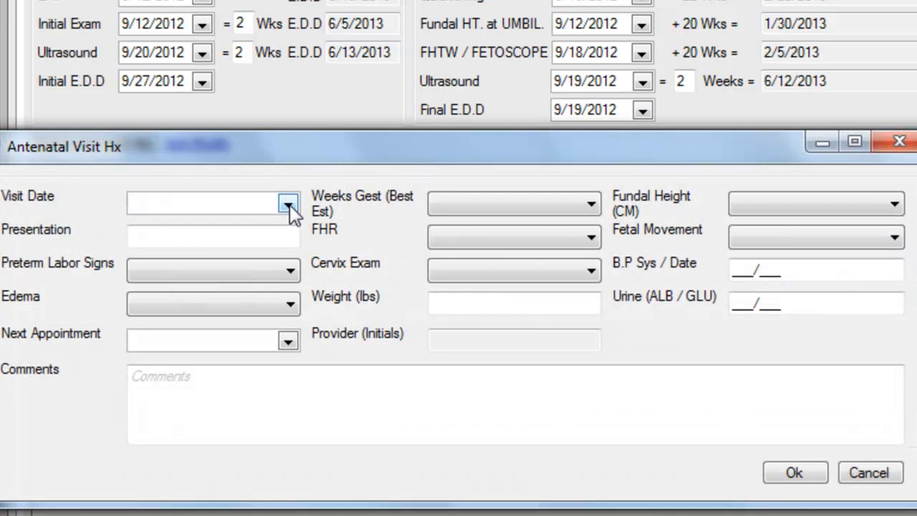
click(290, 205)
click(295, 337)
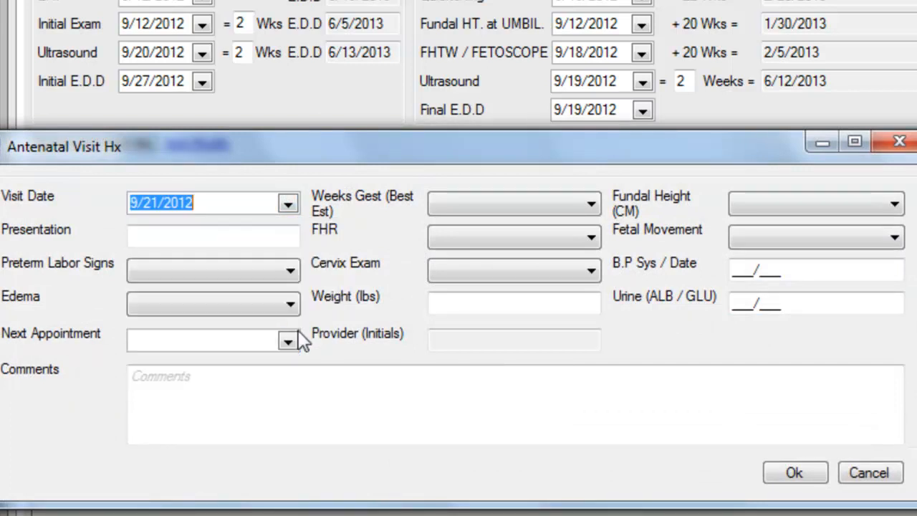
click(460, 241)
click(464, 334)
click(488, 269)
click(484, 338)
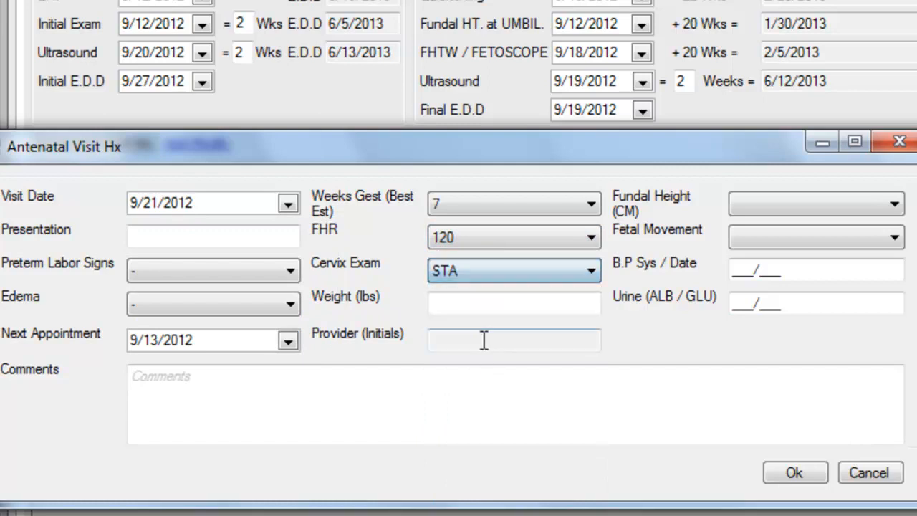
click(808, 473)
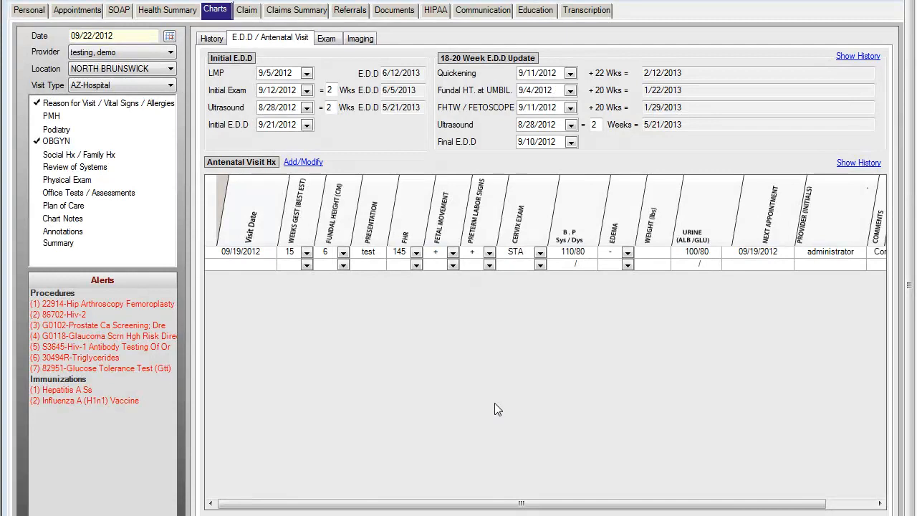
In the Breast Exam, open the findings for the right breast's upper outer quadrant and set lump size to test and surface to Smooth
click(328, 41)
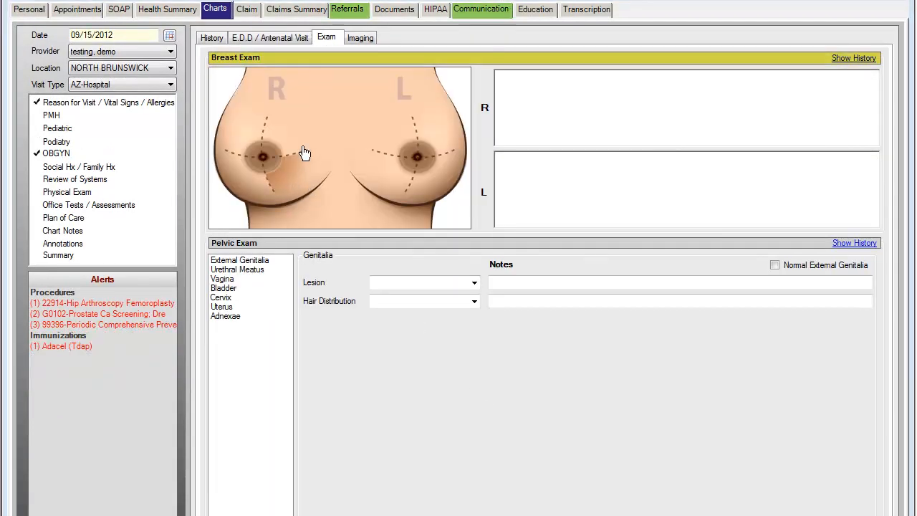
click(250, 142)
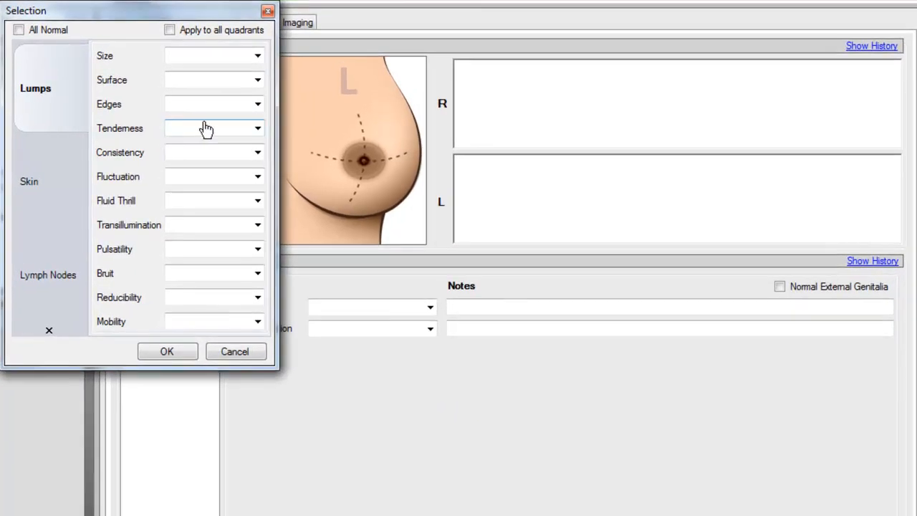
click(233, 59)
text(test)
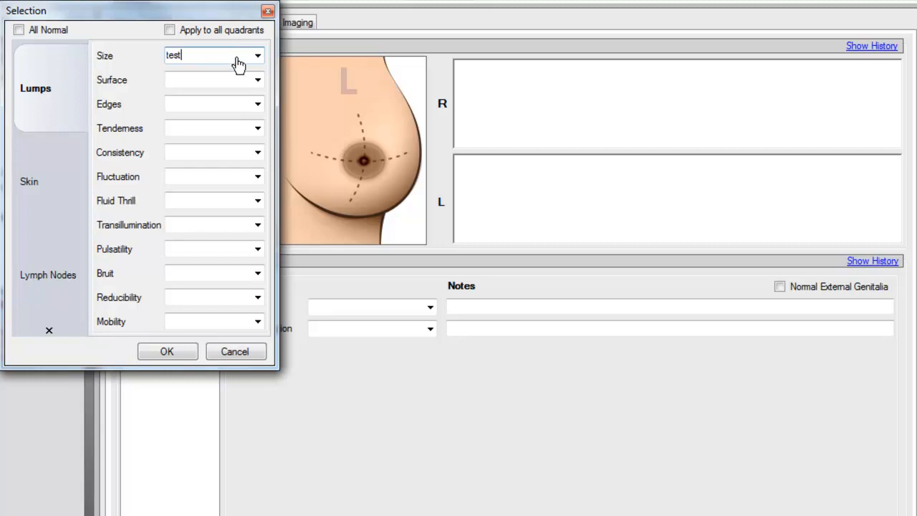
click(256, 80)
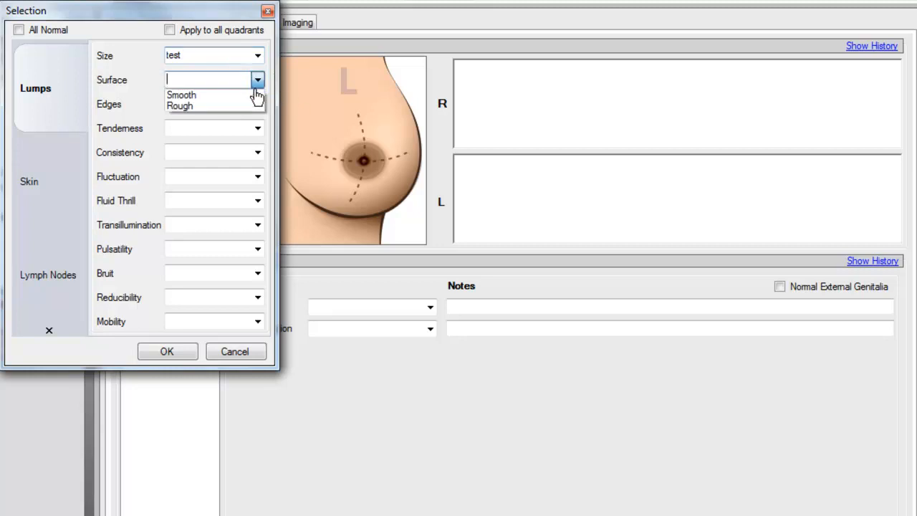
click(249, 94)
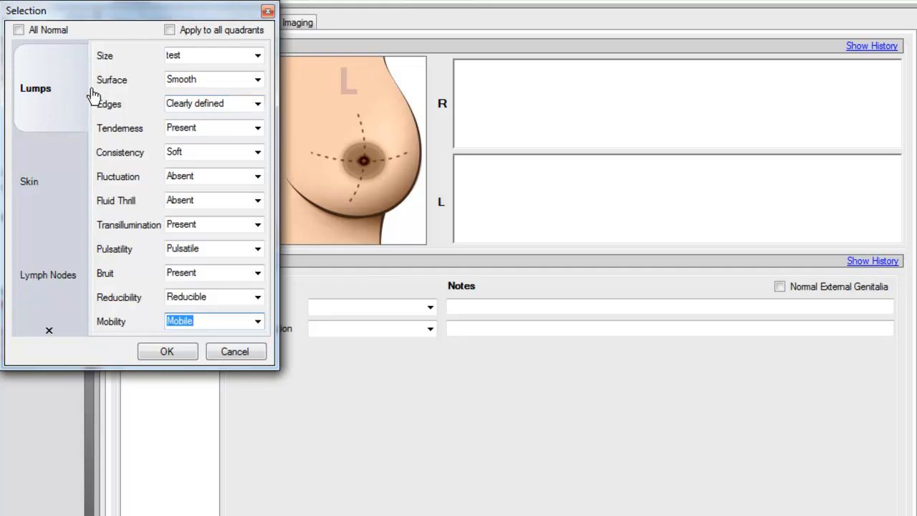
Mark the breast findings All Normal, apply them to all quadrants, check the skin and lymph node values, and save and review the findings
click(19, 31)
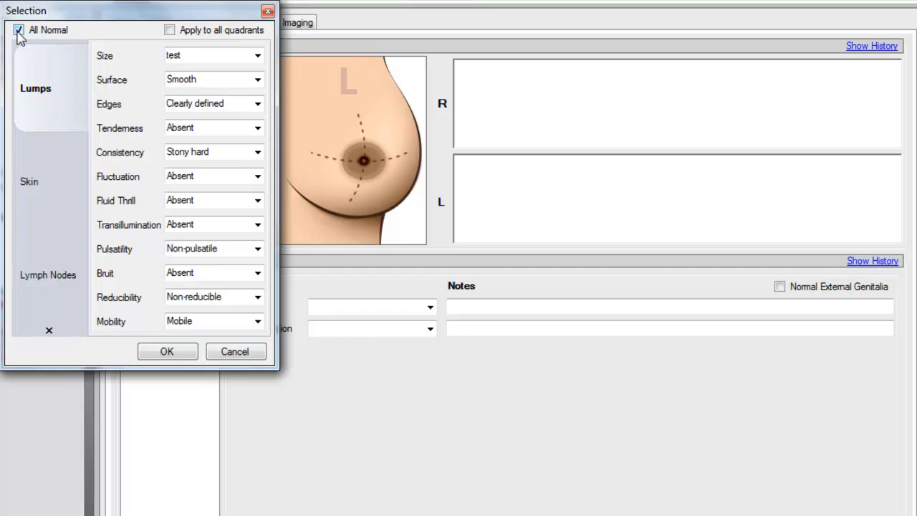
click(170, 30)
click(54, 180)
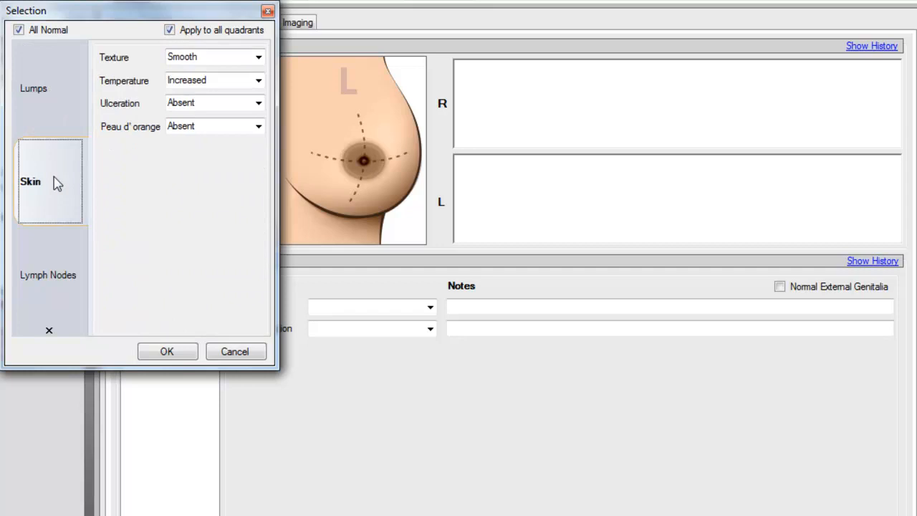
click(52, 259)
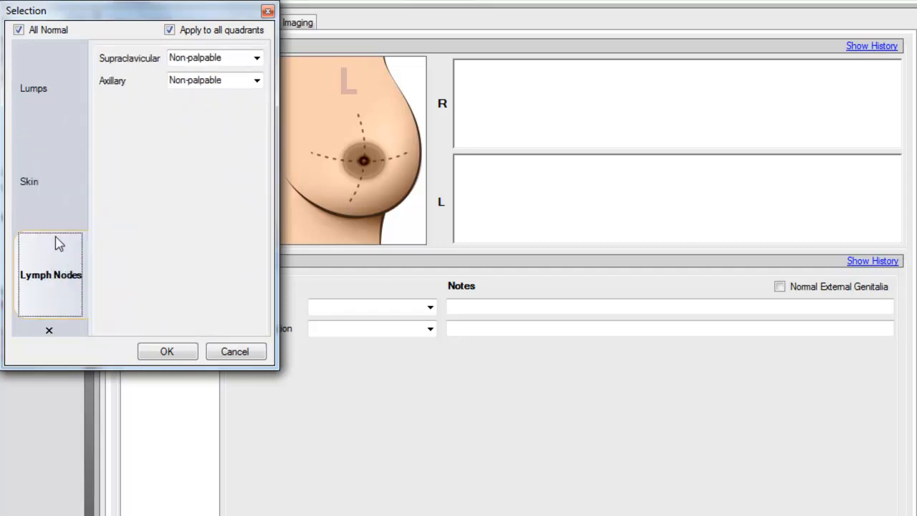
click(52, 101)
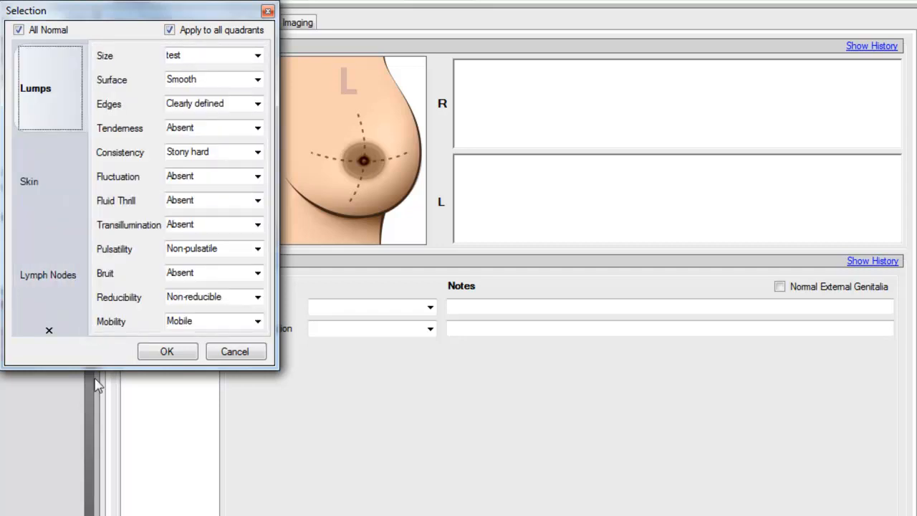
click(179, 350)
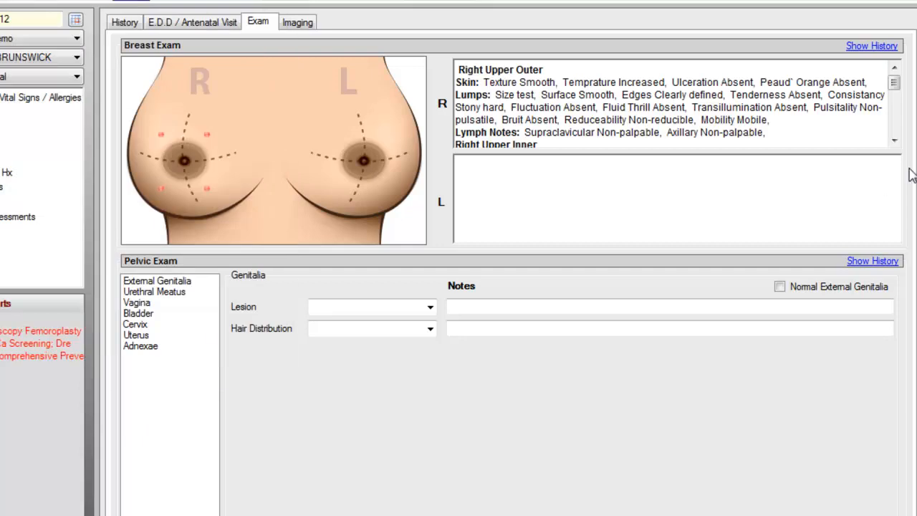
click(894, 140)
click(894, 141)
click(894, 141)
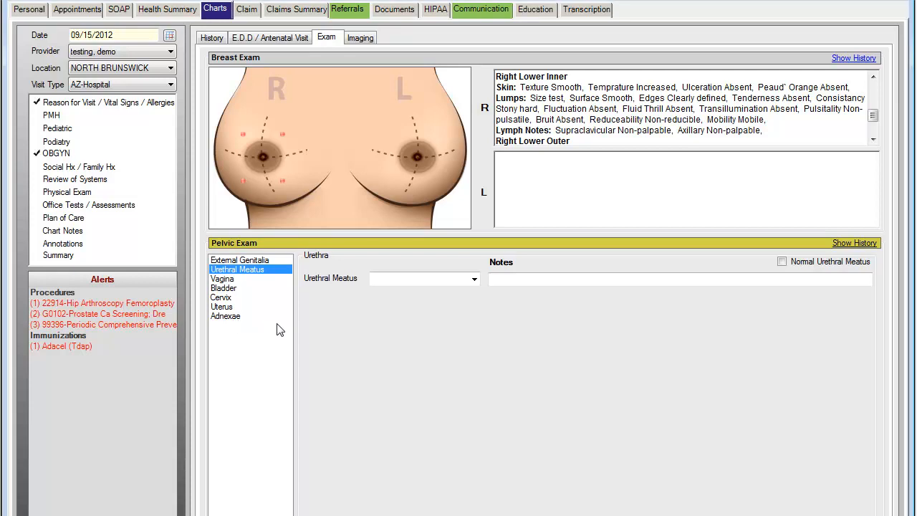
In the Pelvic Exam, set Urethral Meatus to Inflammatory polyps, add the note "test" and mark it as Normal Urethral Meatus
click(475, 279)
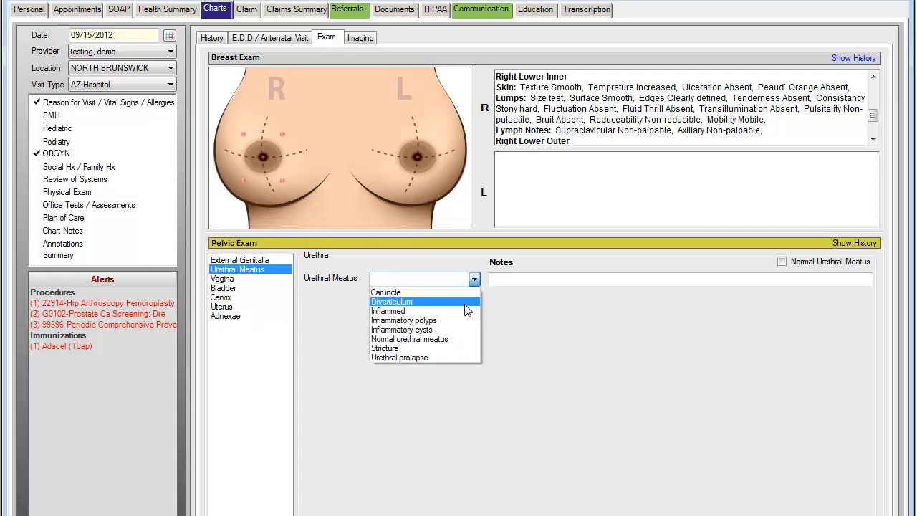
click(464, 327)
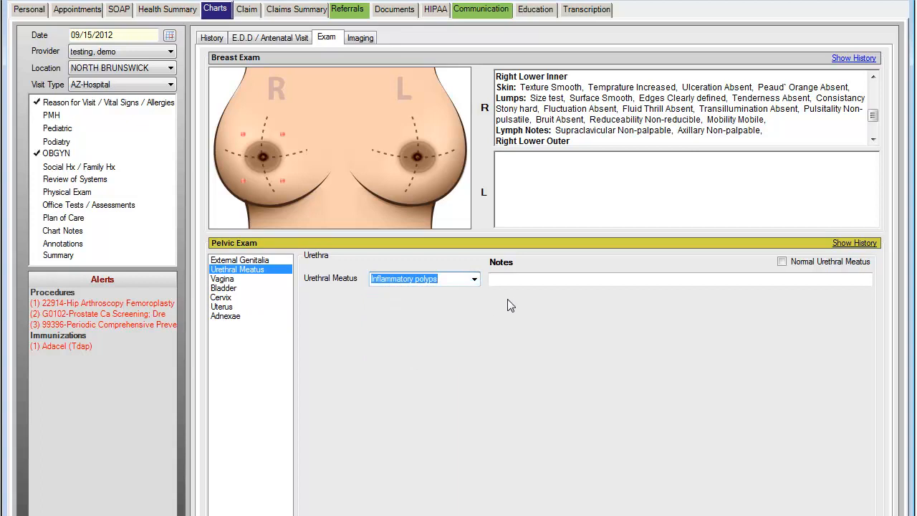
click(575, 283)
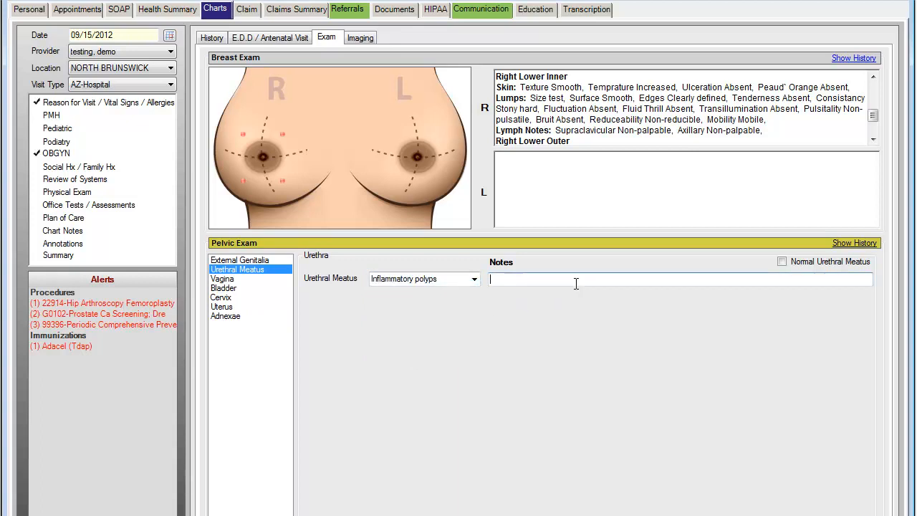
text(test)
click(782, 261)
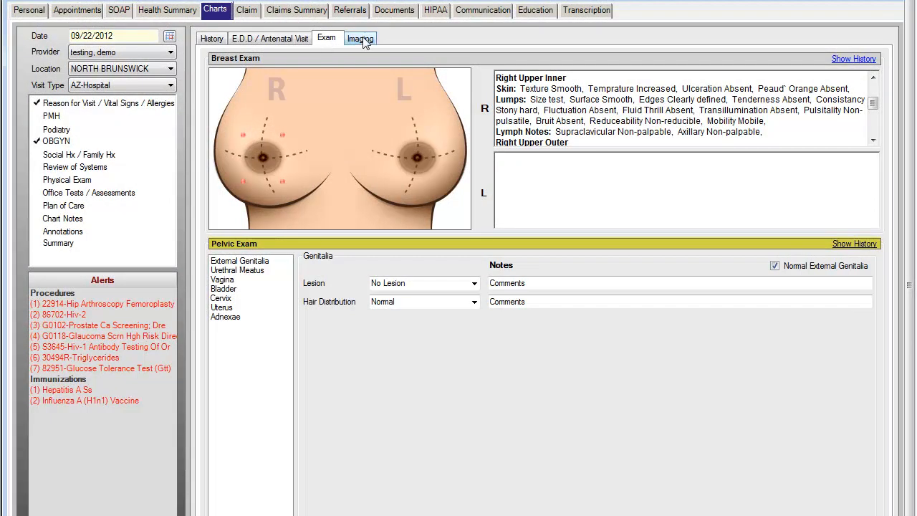
Open the document attachment window from the OBGYN Imaging section and view its attachment options
click(360, 39)
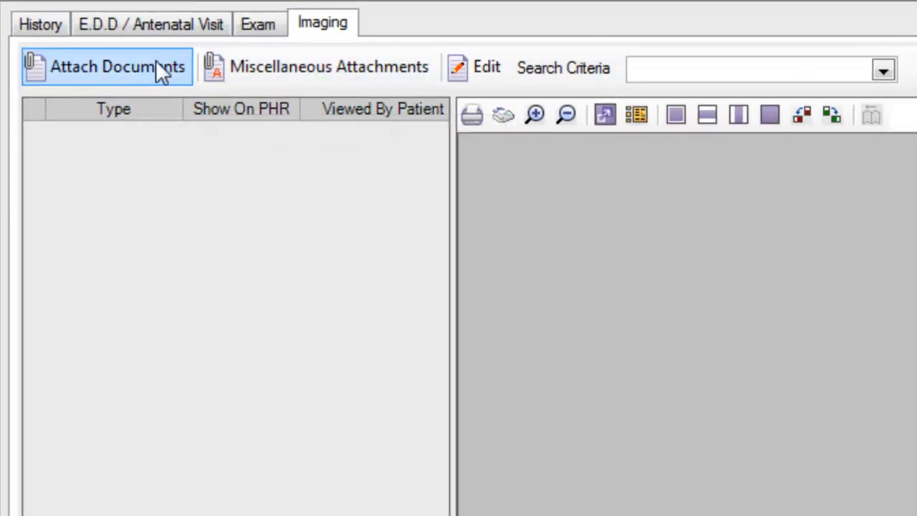
click(172, 75)
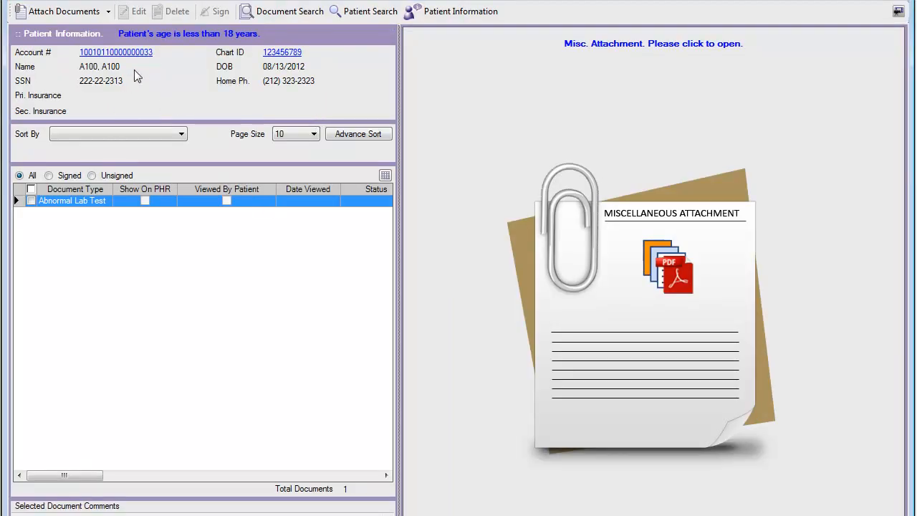
click(109, 12)
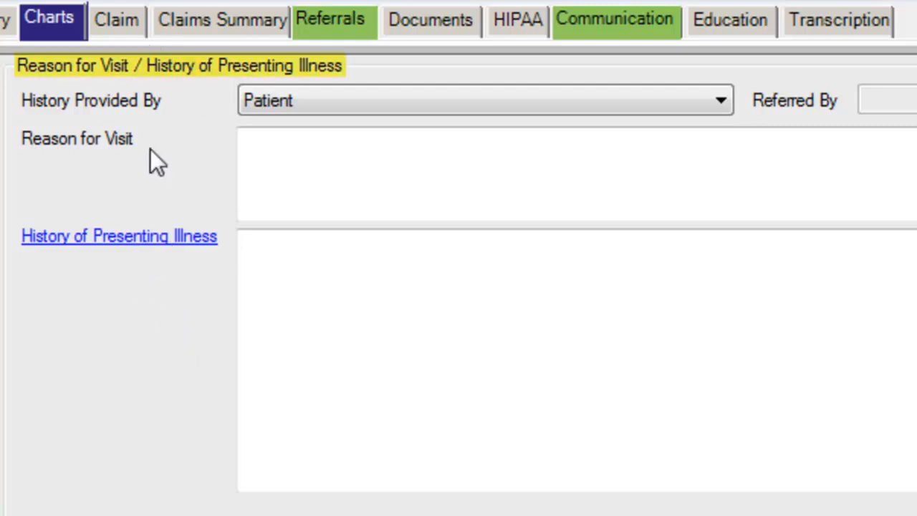
Load the Obstetrics template "Anaemia in pregnancy (New)" for the History of Presenting Illness
click(141, 239)
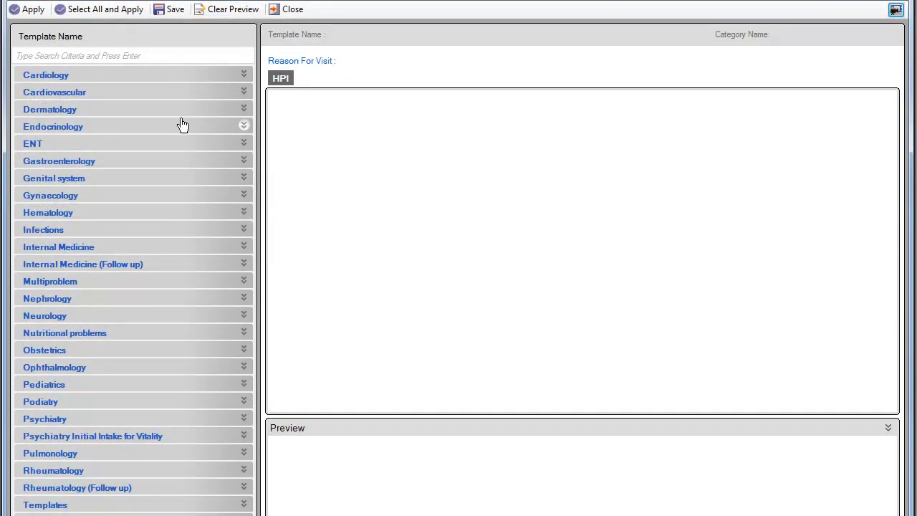
click(93, 195)
click(90, 349)
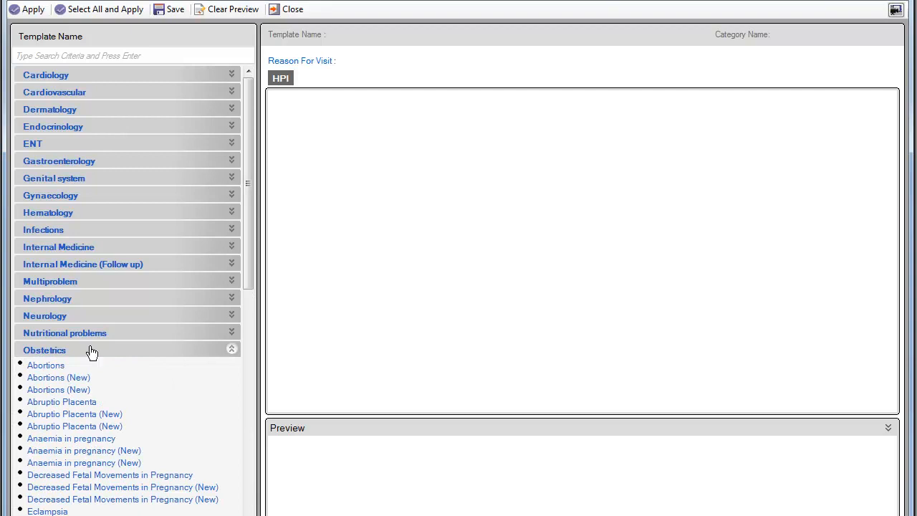
click(105, 462)
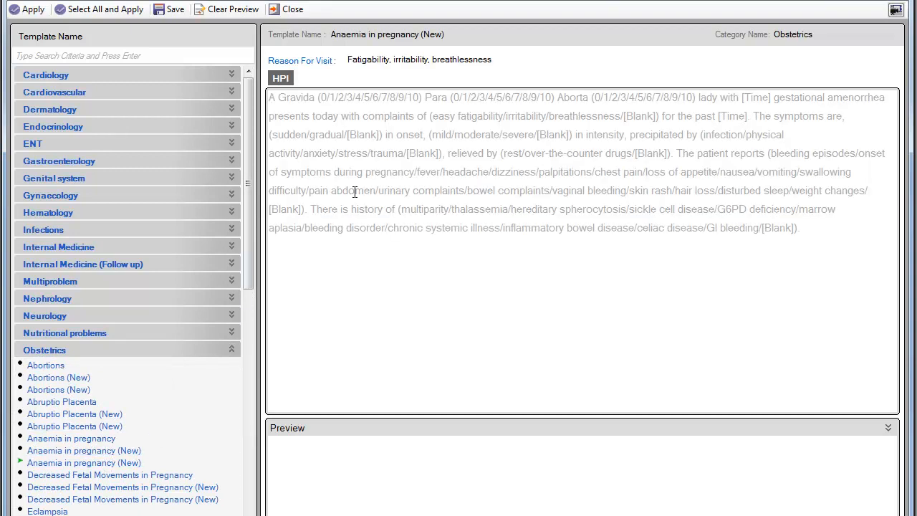
Include the template's opening sentence in the HPI and set Gravida to 2
click(301, 99)
click(341, 98)
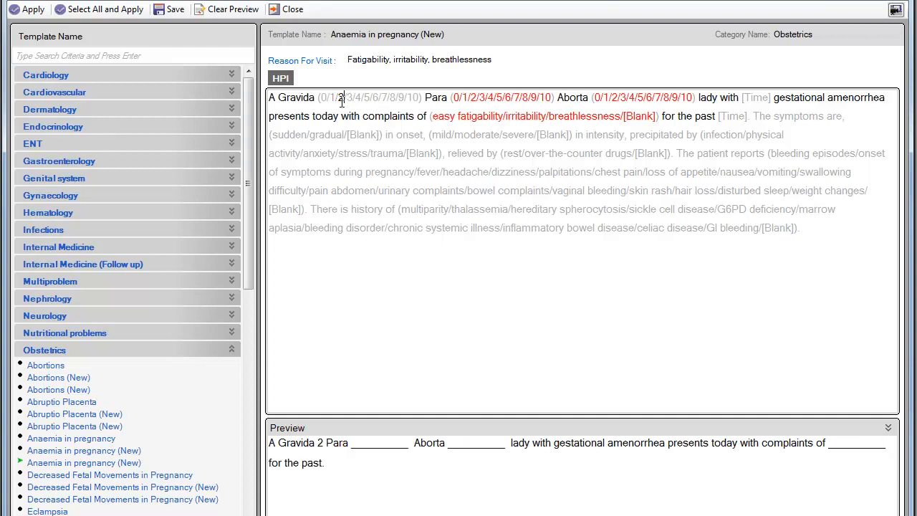